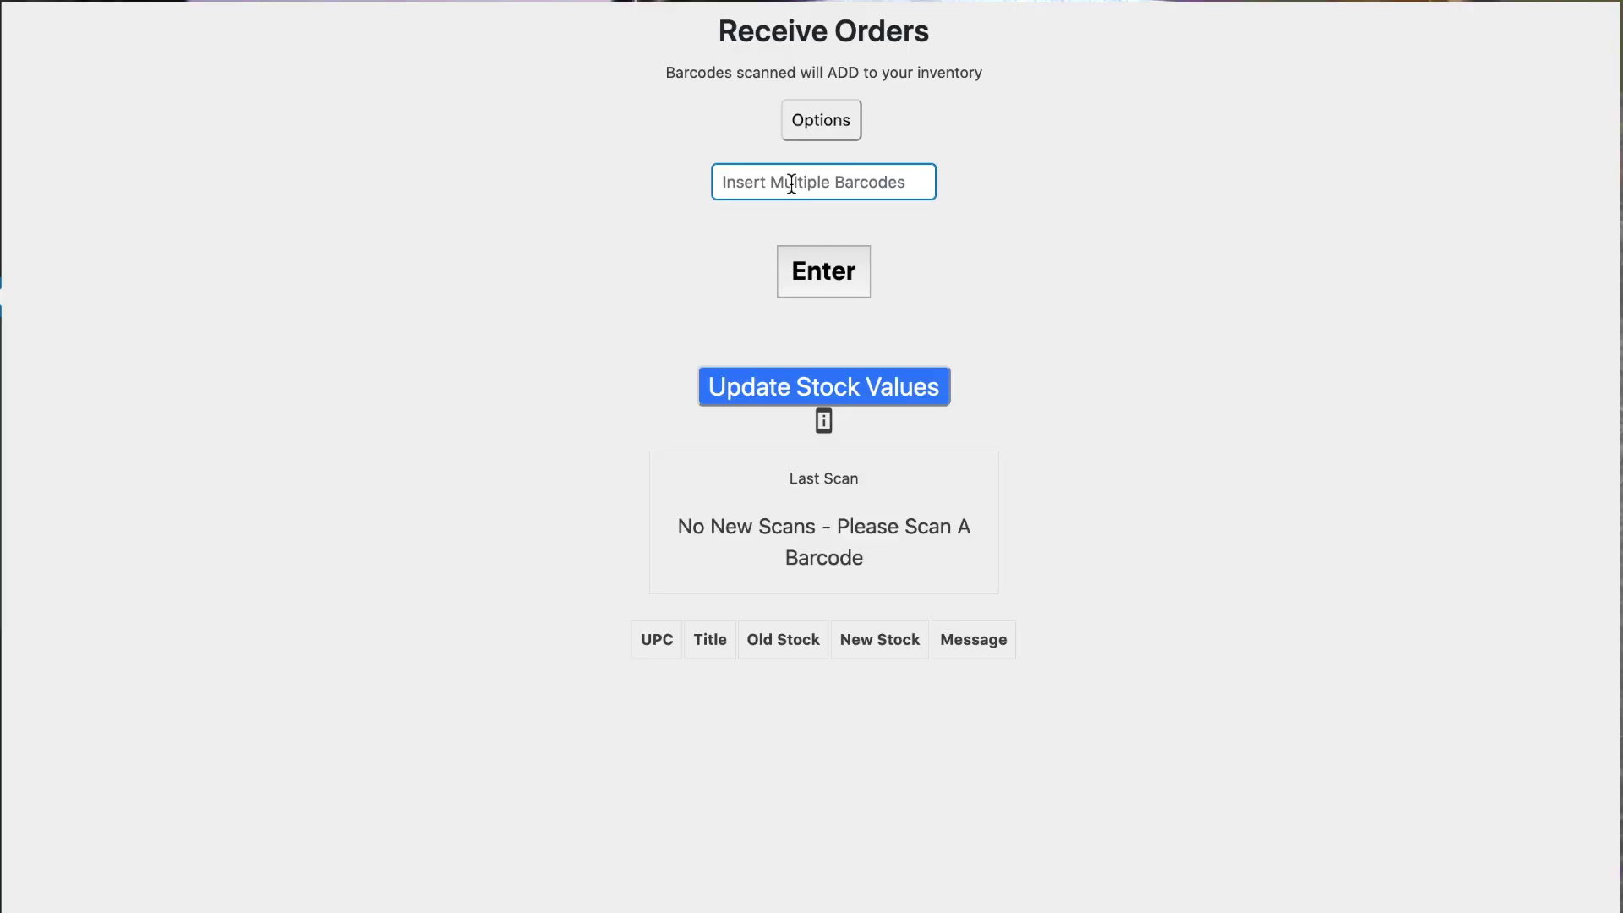
type("047871114078")
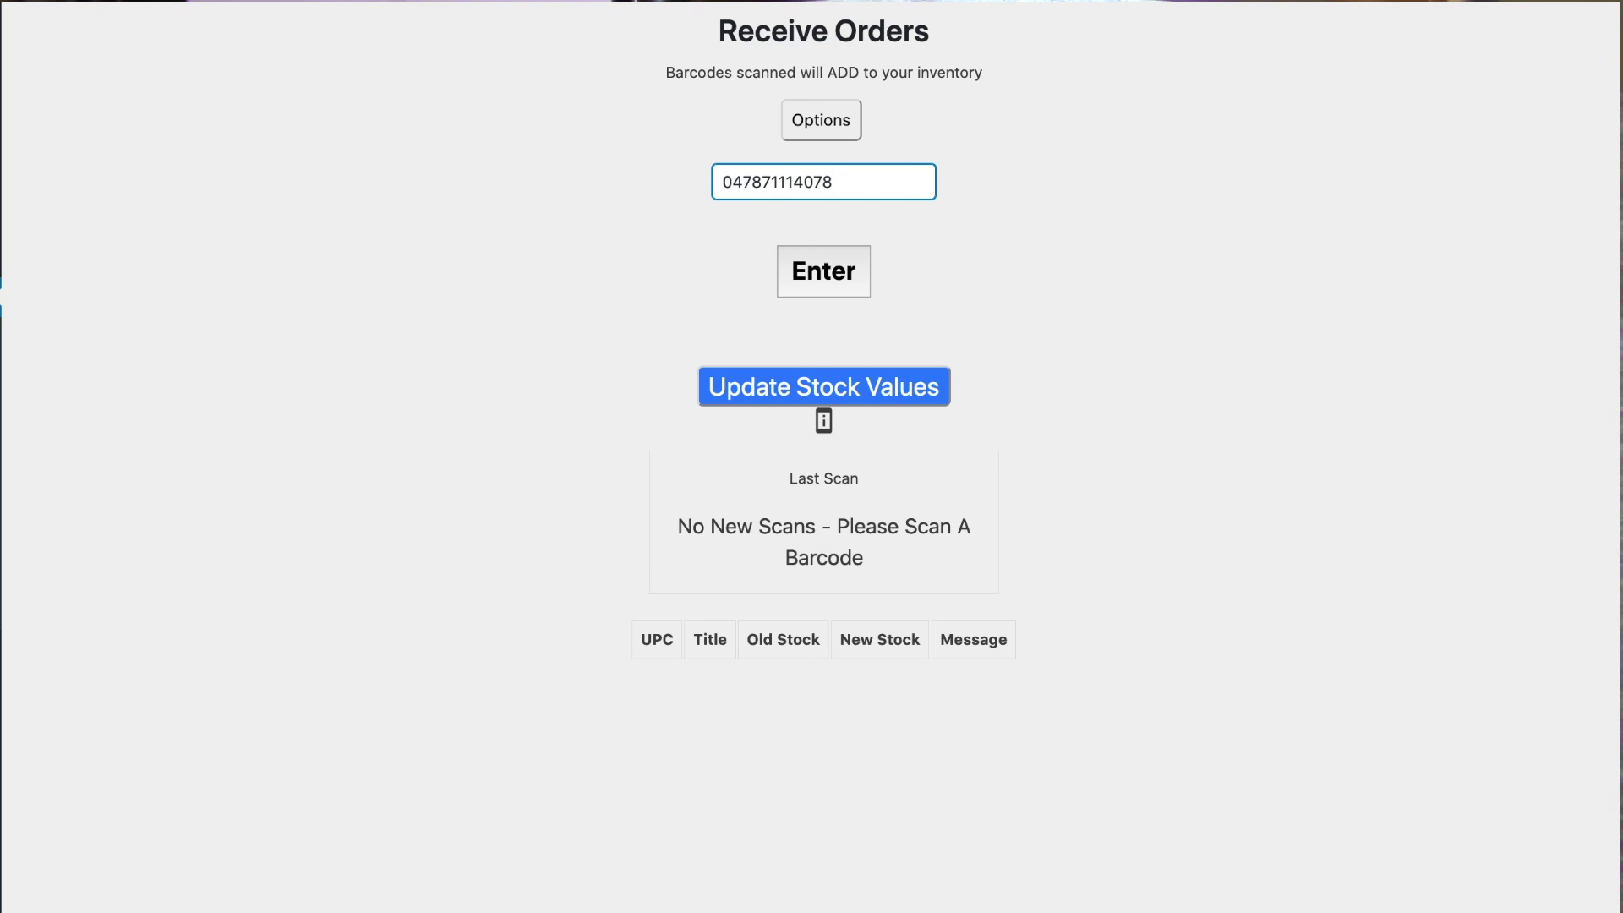
key("Return")
type("047871114078")
key("Return")
type("0478")
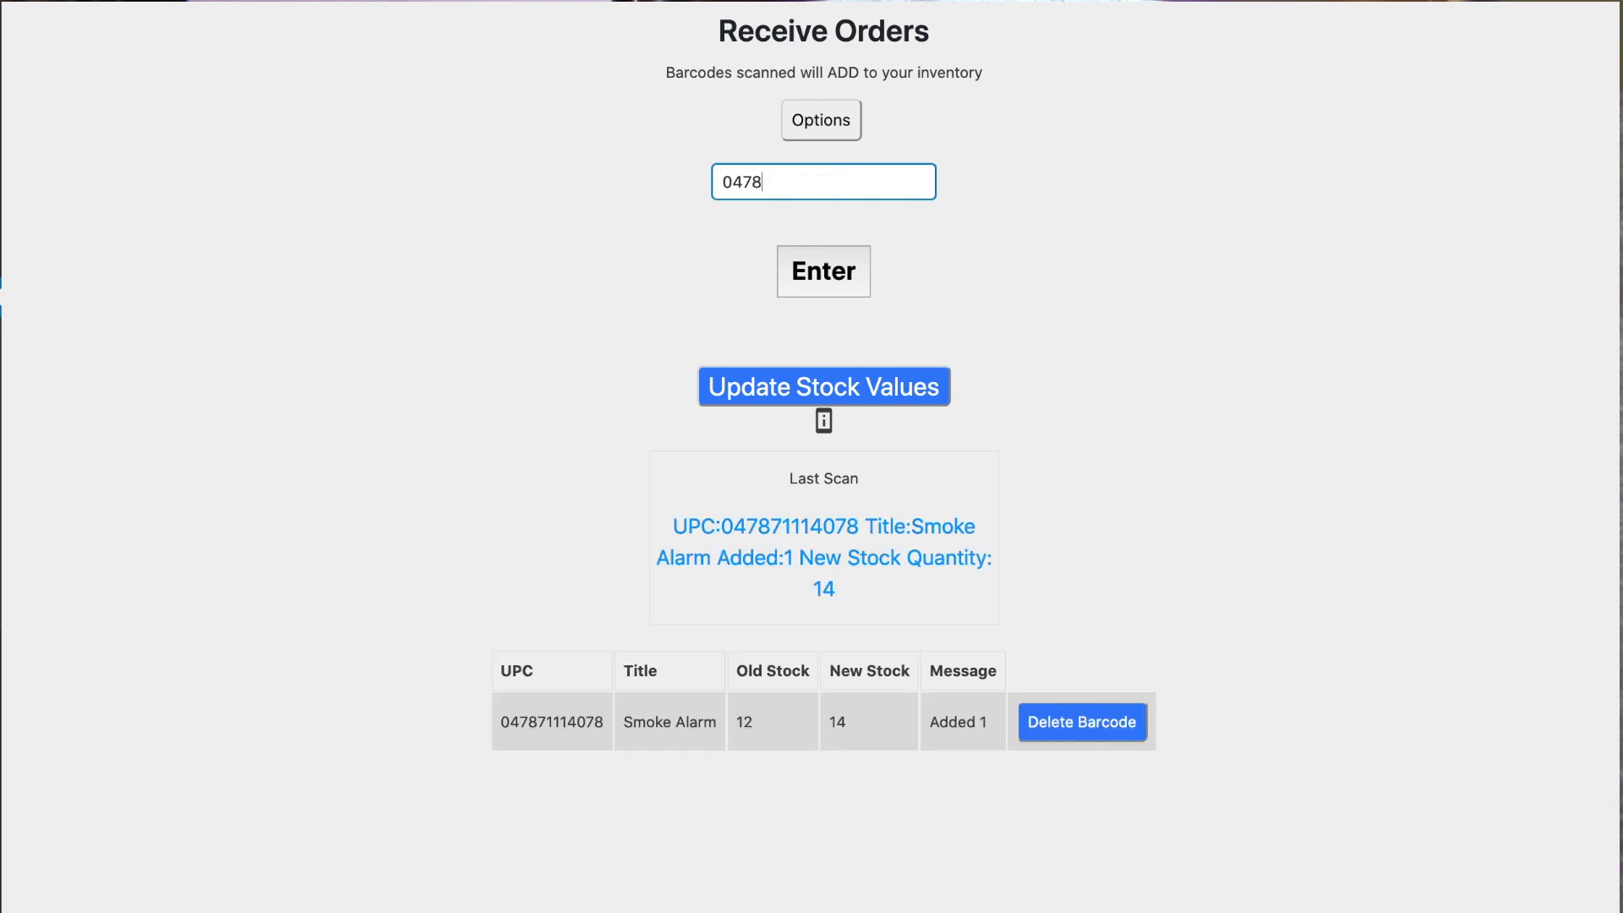
type("71114078")
key("Return")
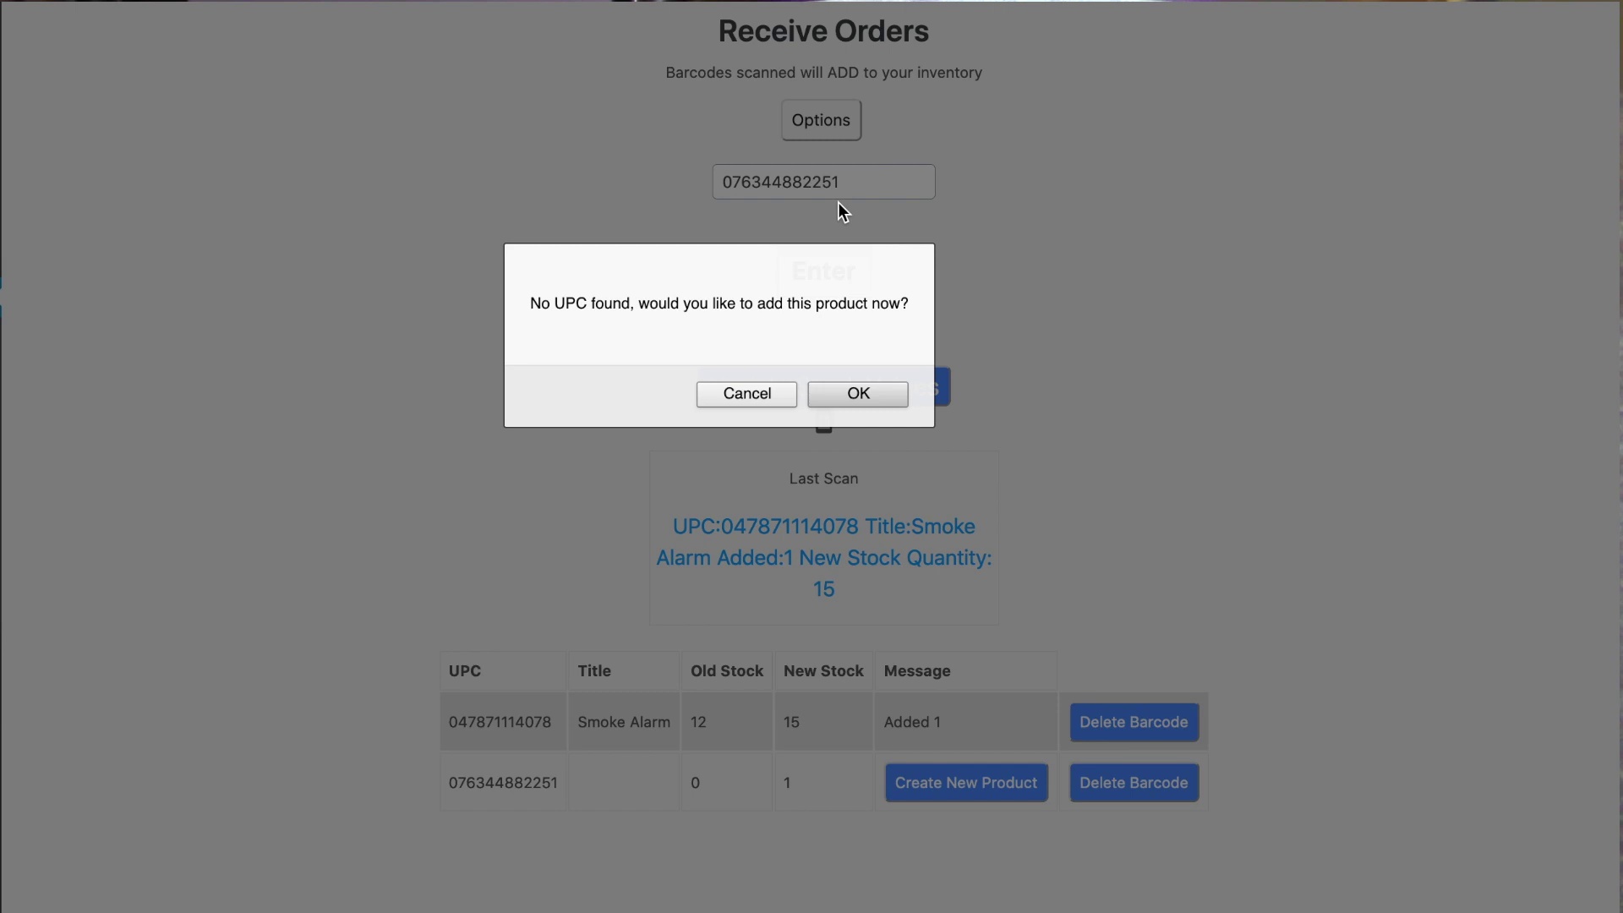
Step: Decline adding the unknown barcode as a product and turn on Distraction Free Scanning
left_click(738, 399)
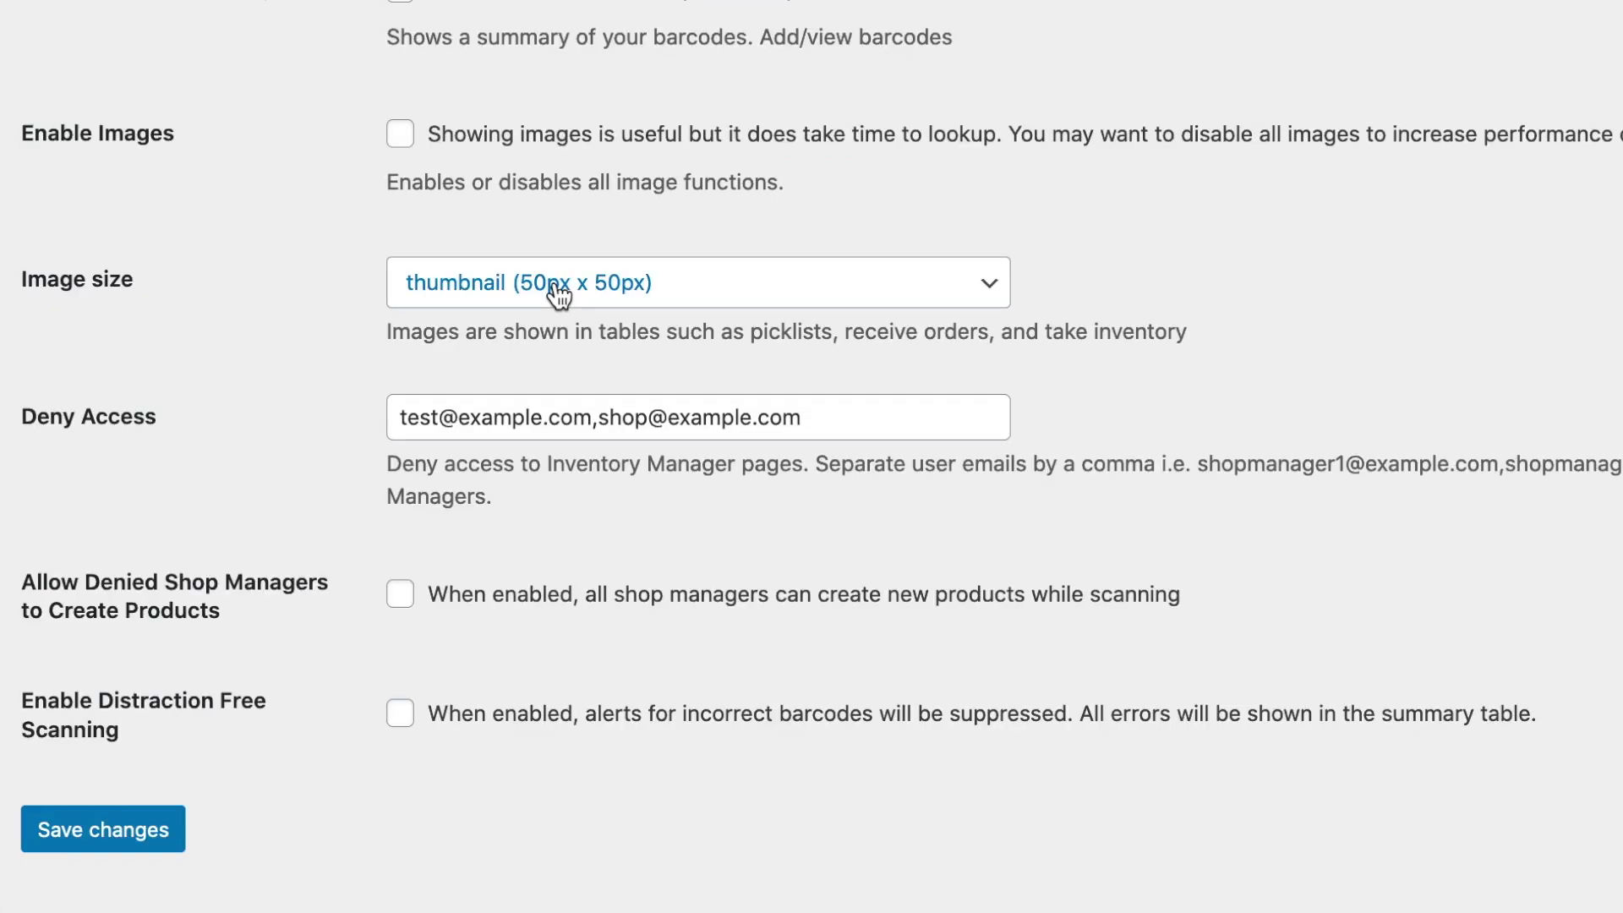
left_click(401, 713)
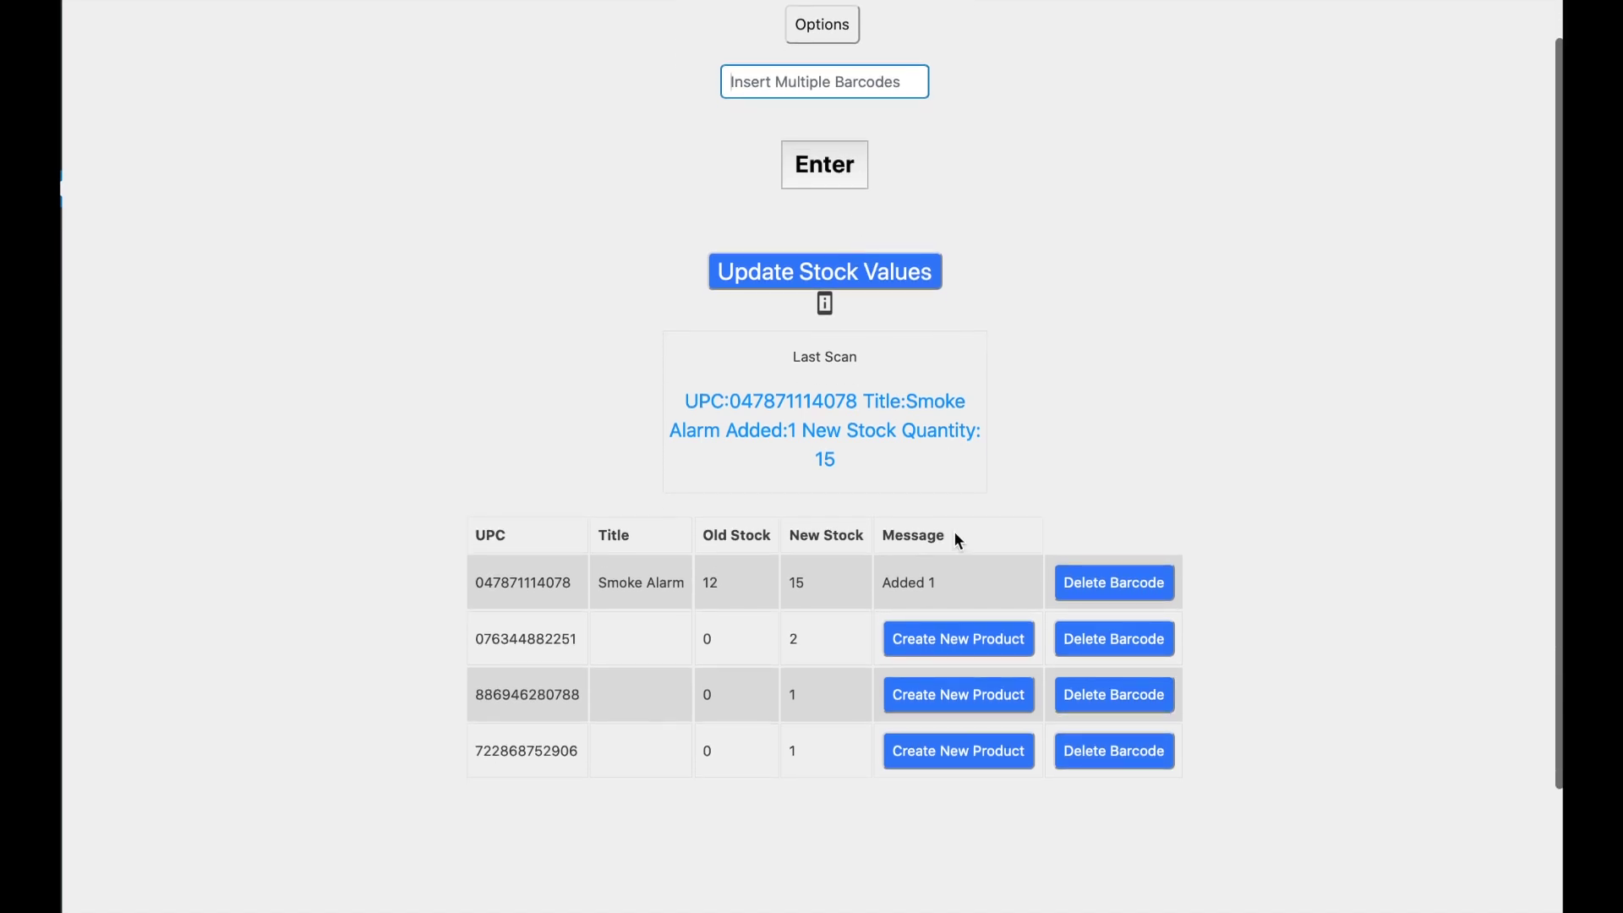
left_click(961, 644)
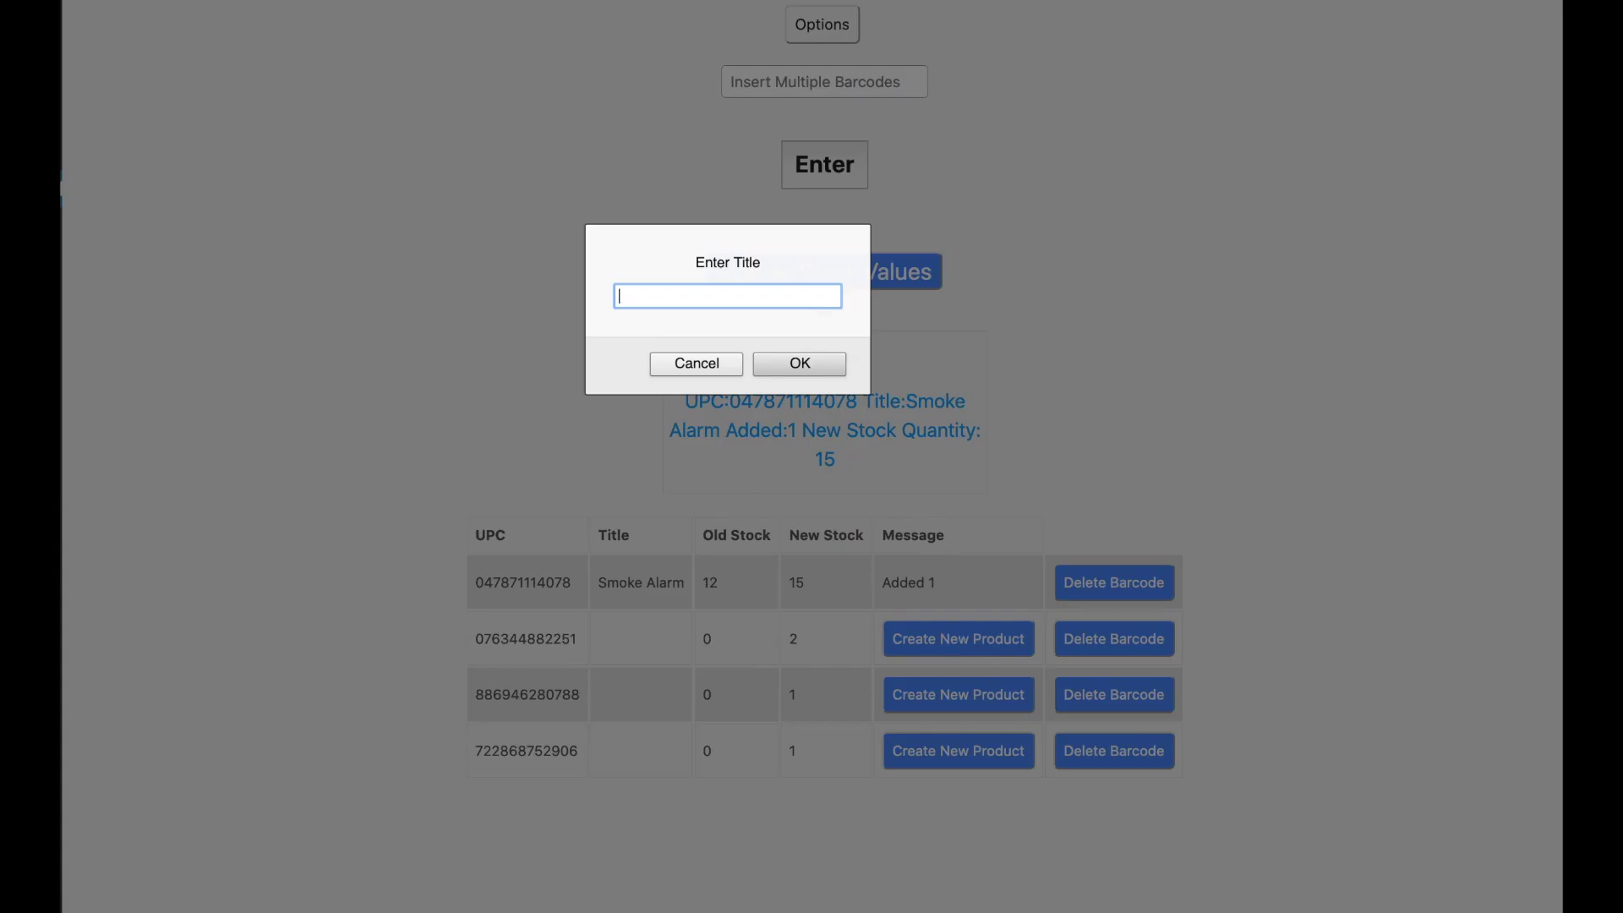
type("Marrow ")
type("Road")
key("Return")
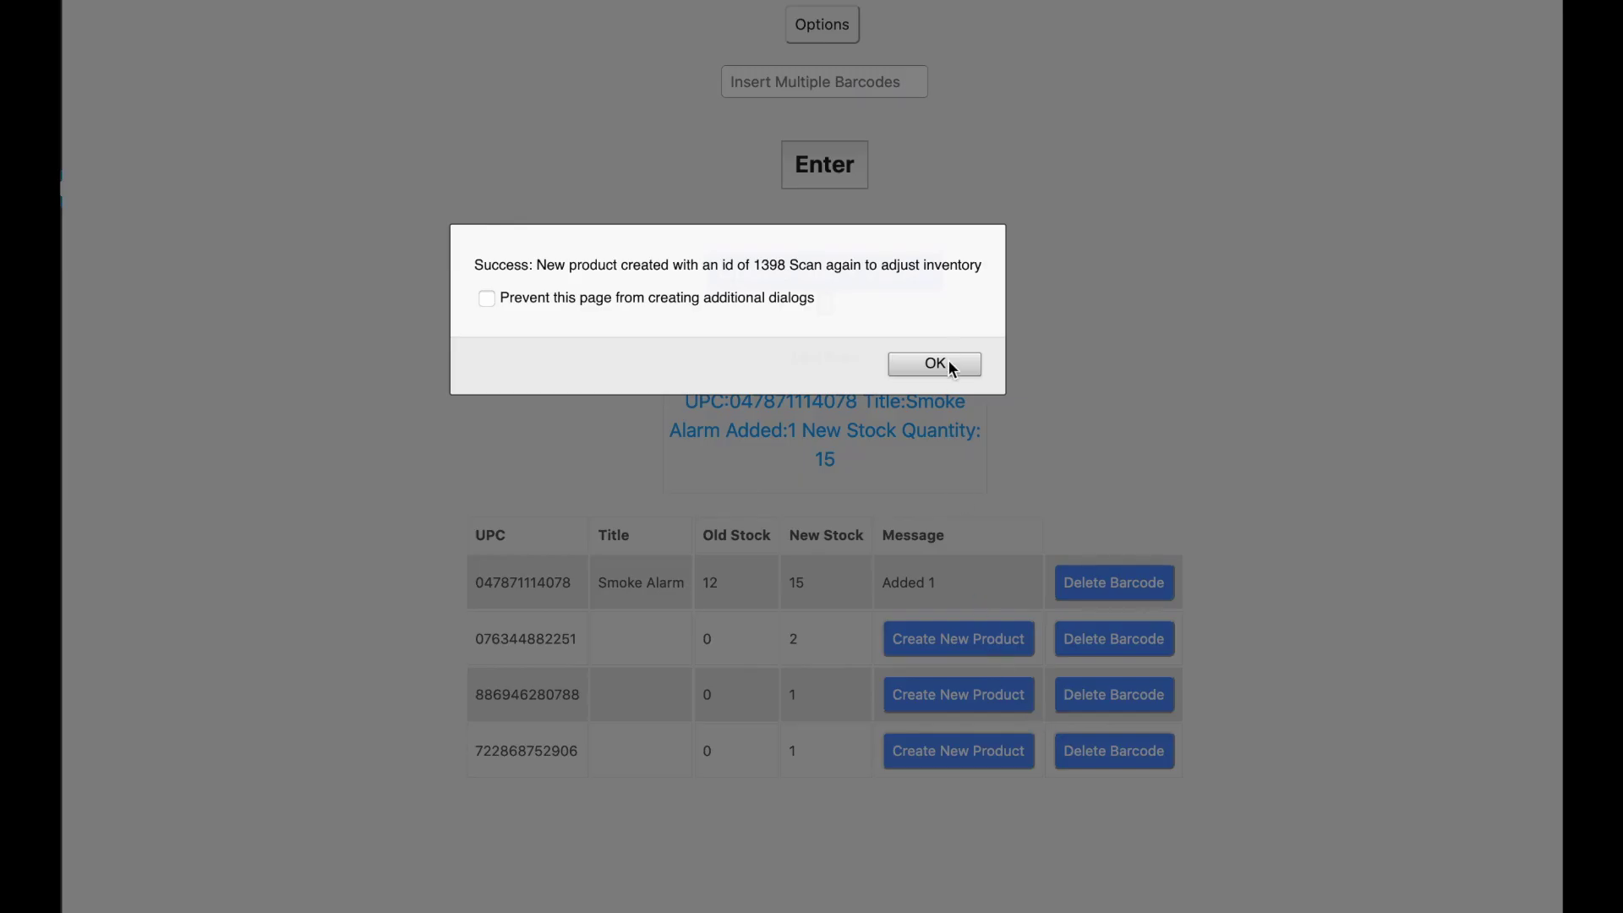
left_click(949, 365)
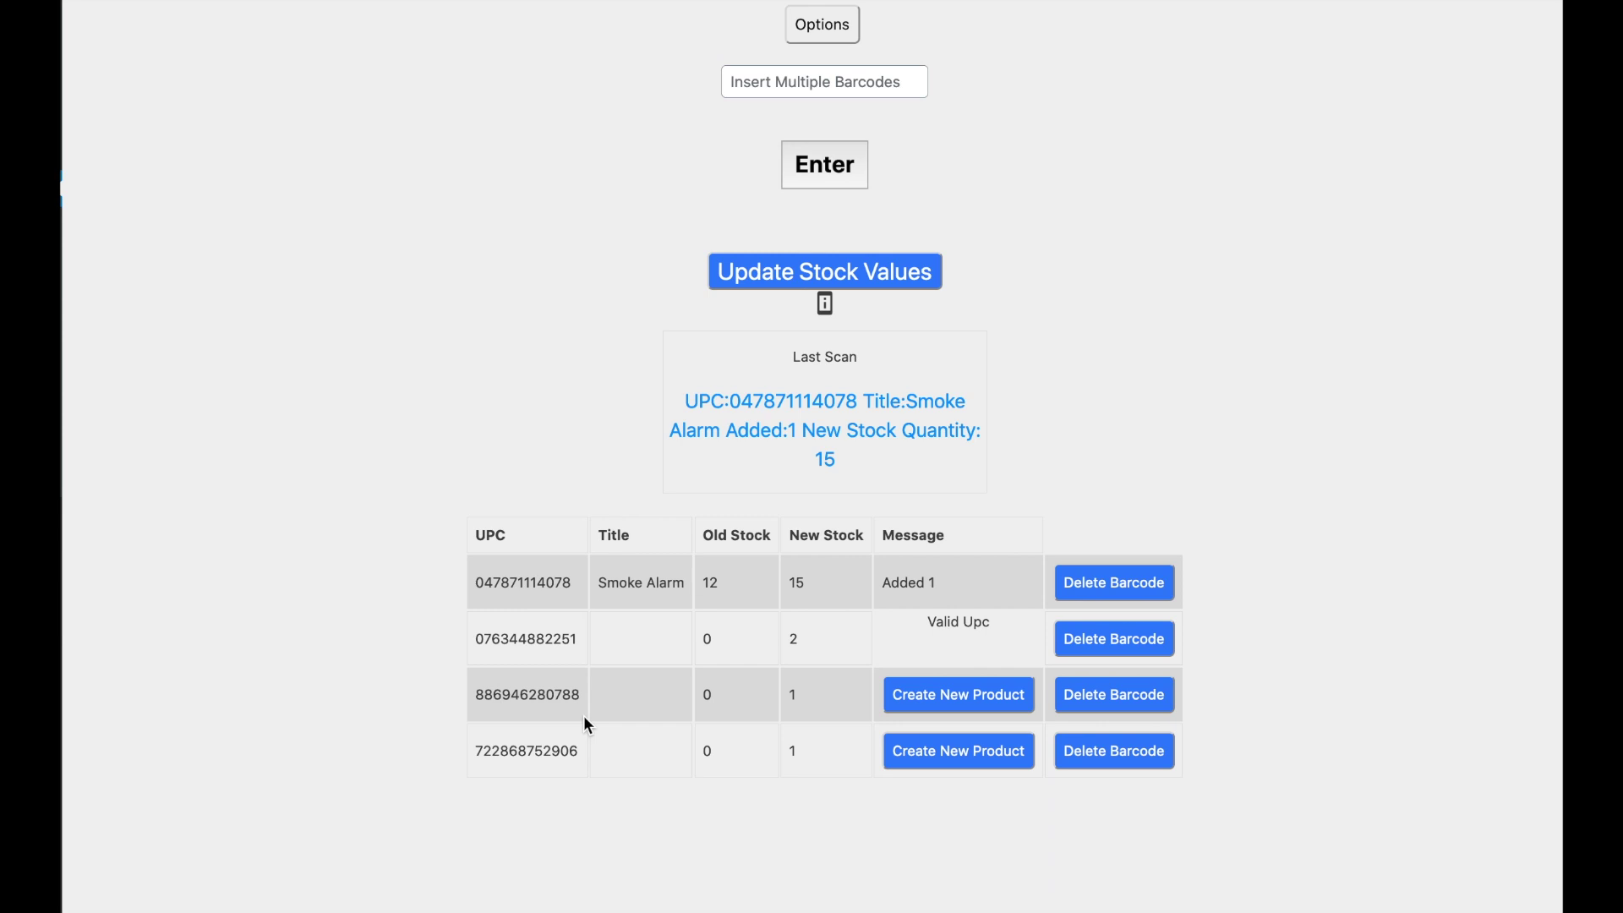
left_click(1009, 702)
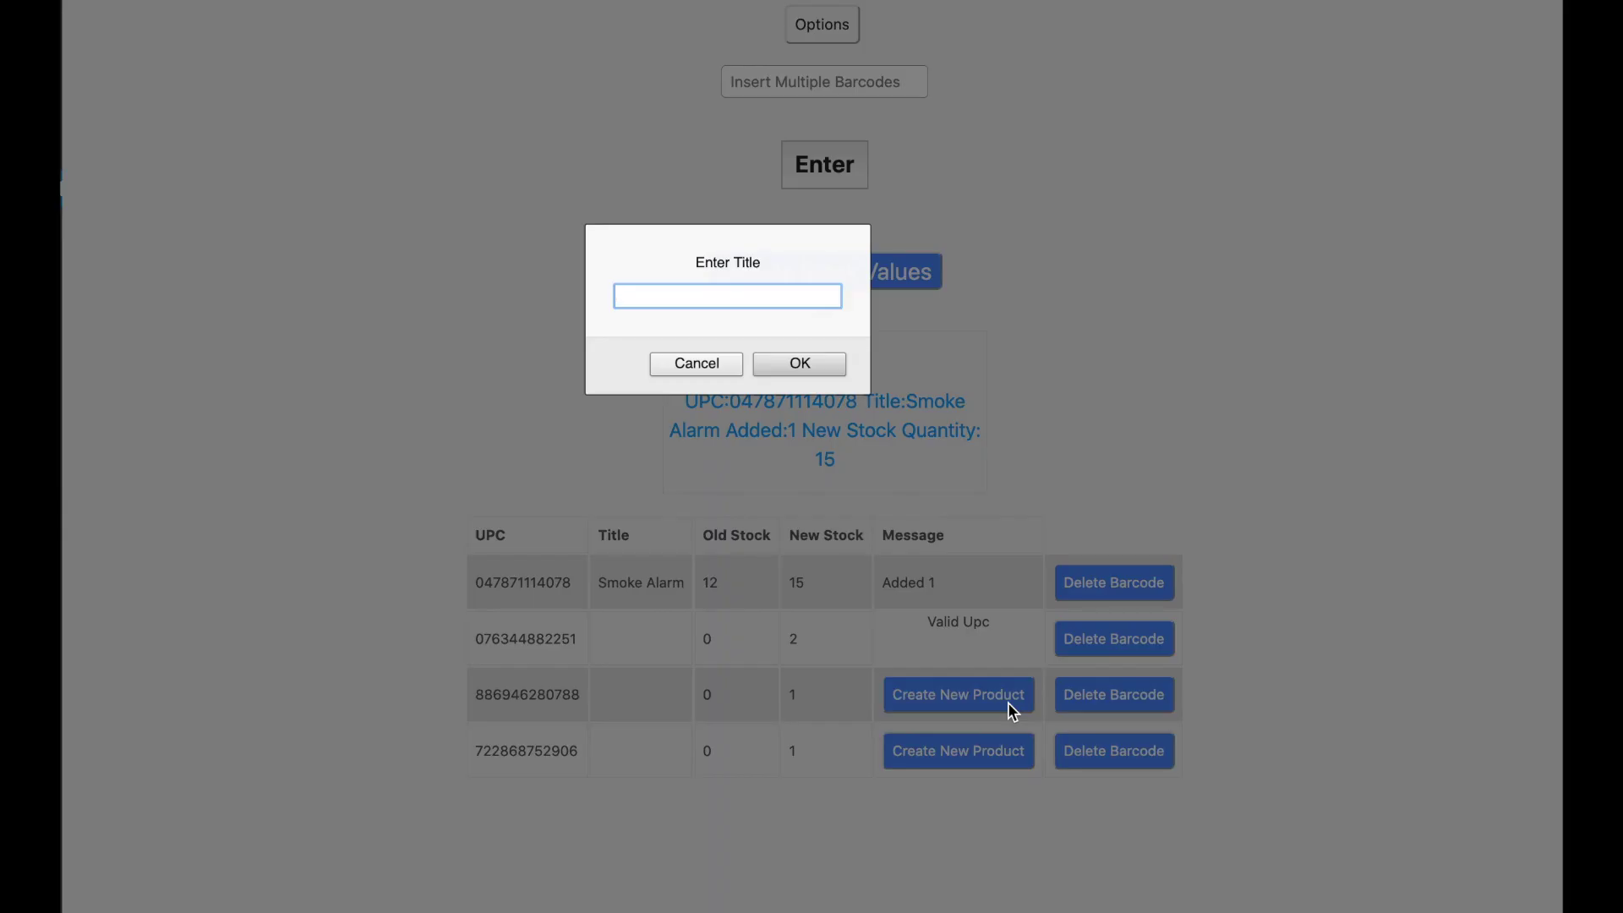
type("Pink INK")
key("BackSpace")
key("BackSpace")
type("nk")
key("Return")
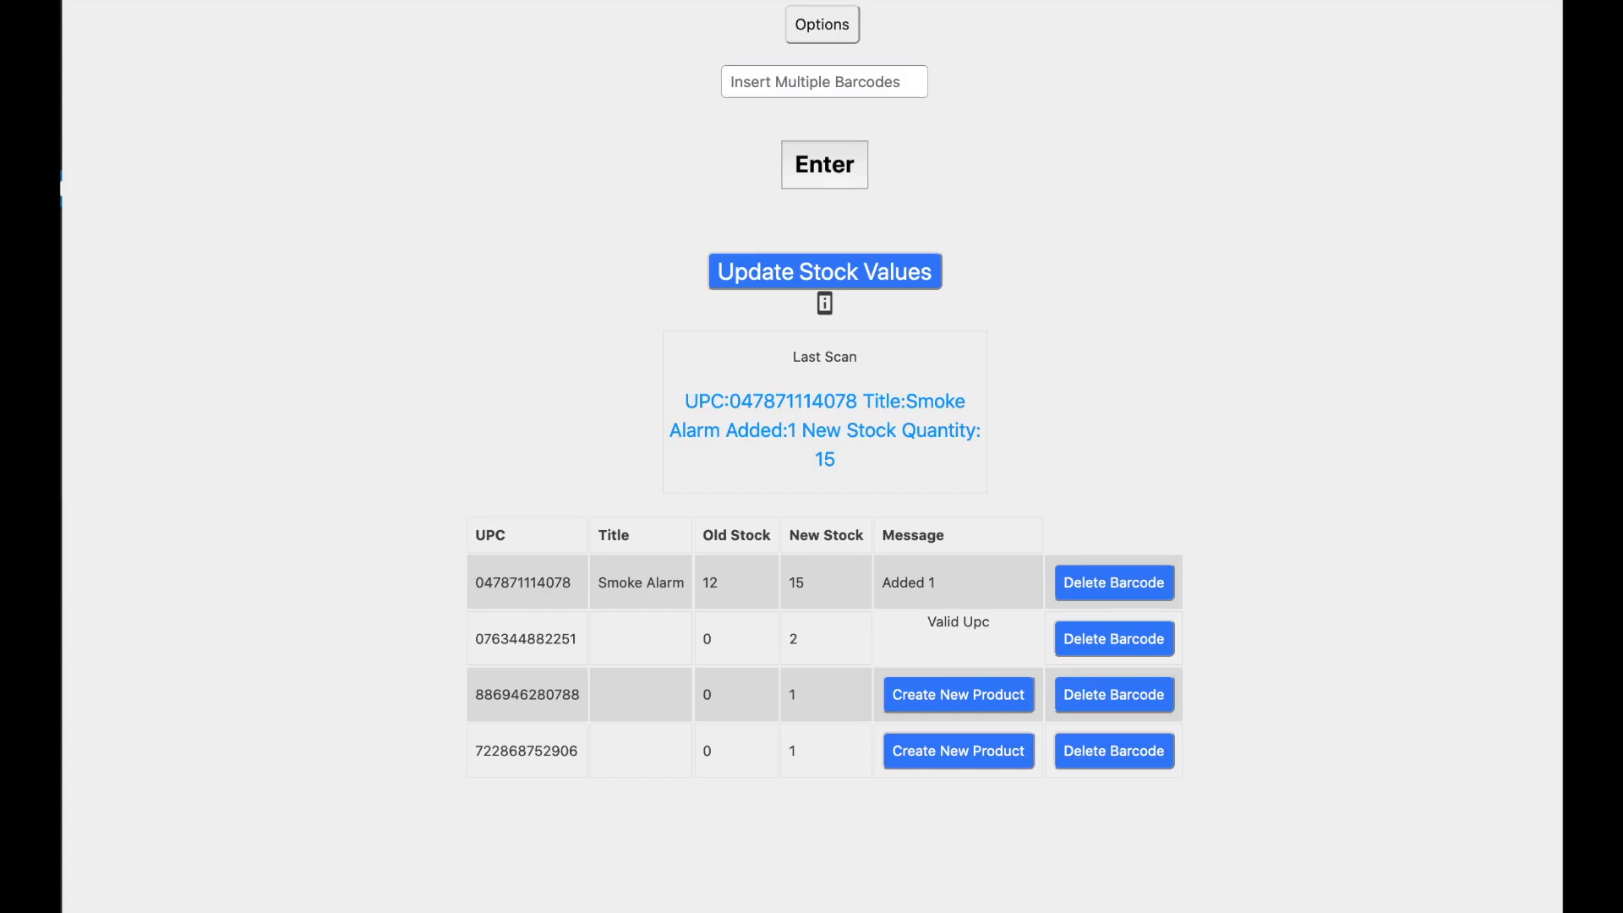
key("Return")
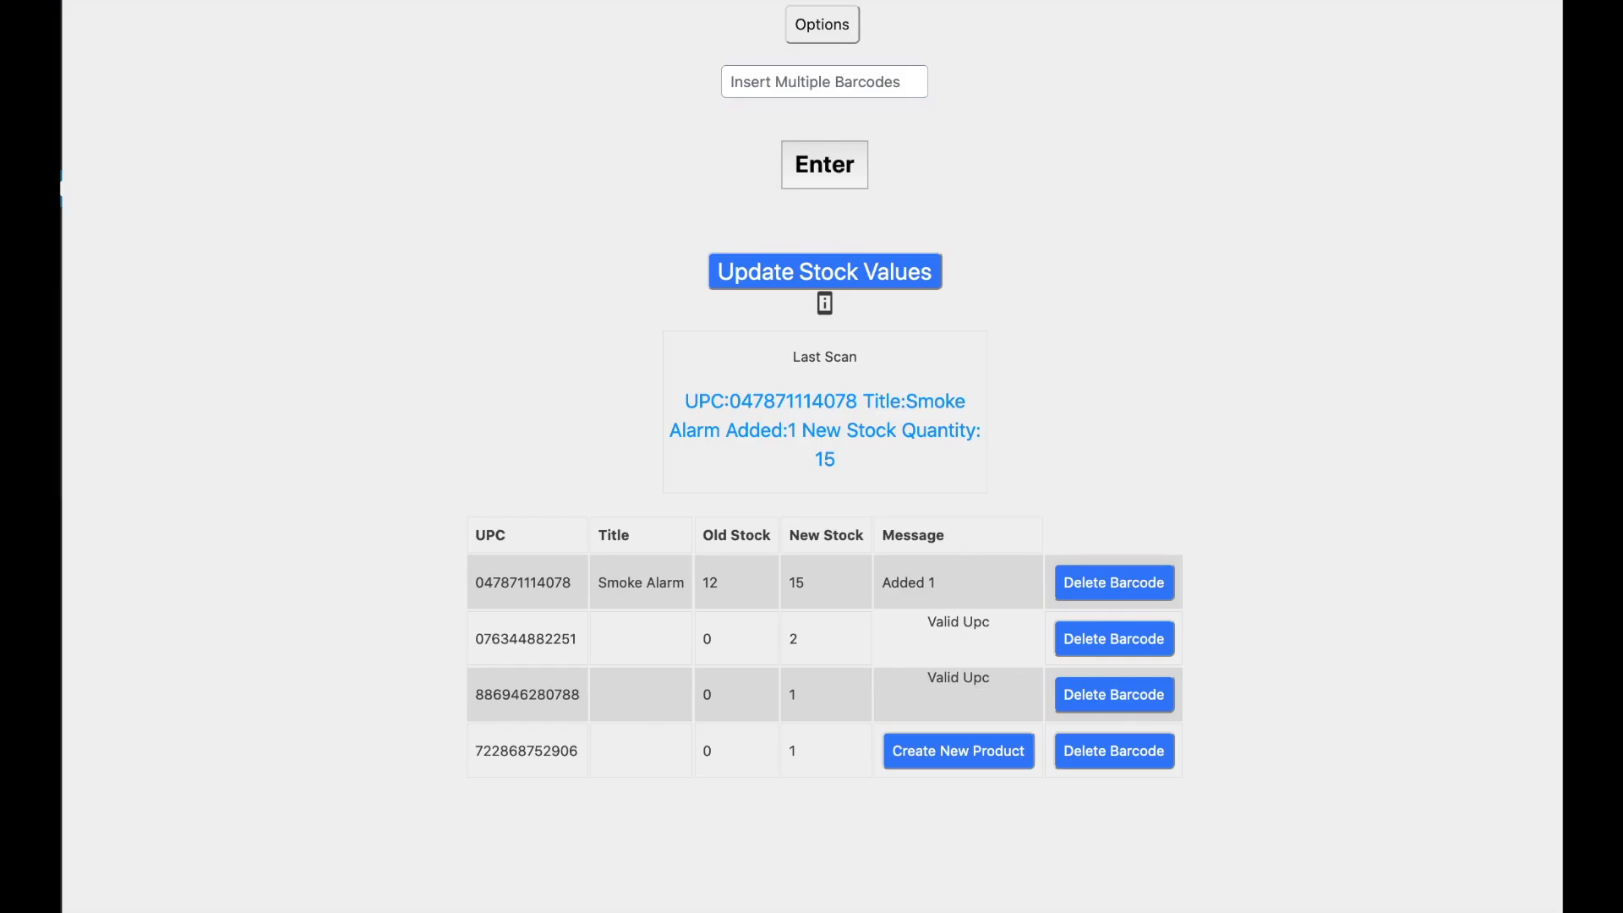
left_click(935, 754)
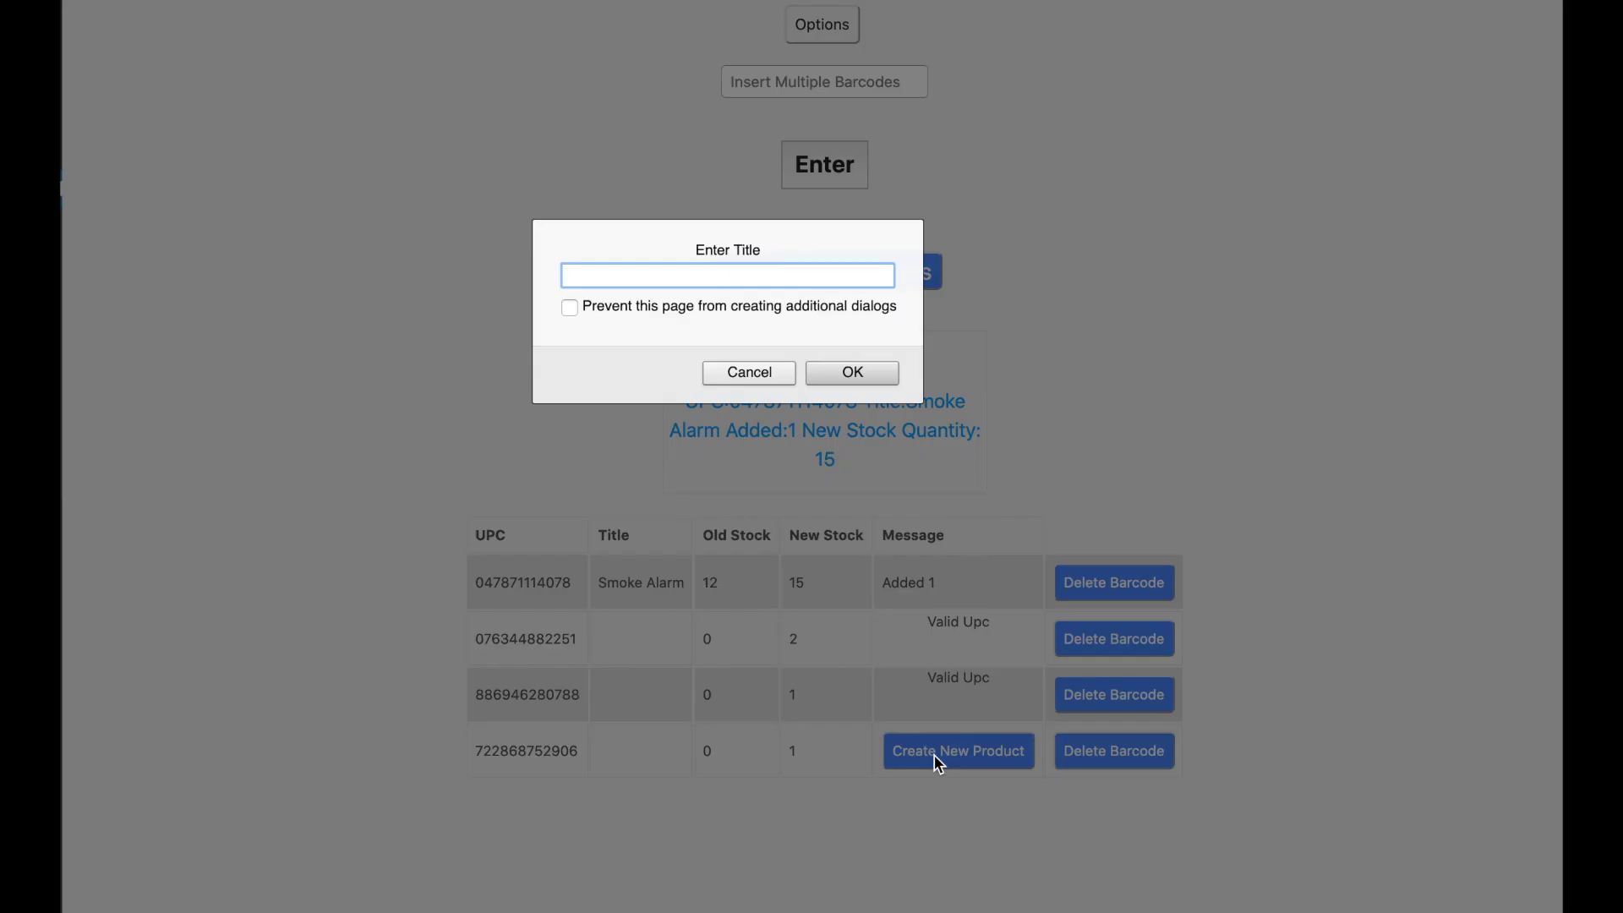
type("Computer Cable")
key("Return")
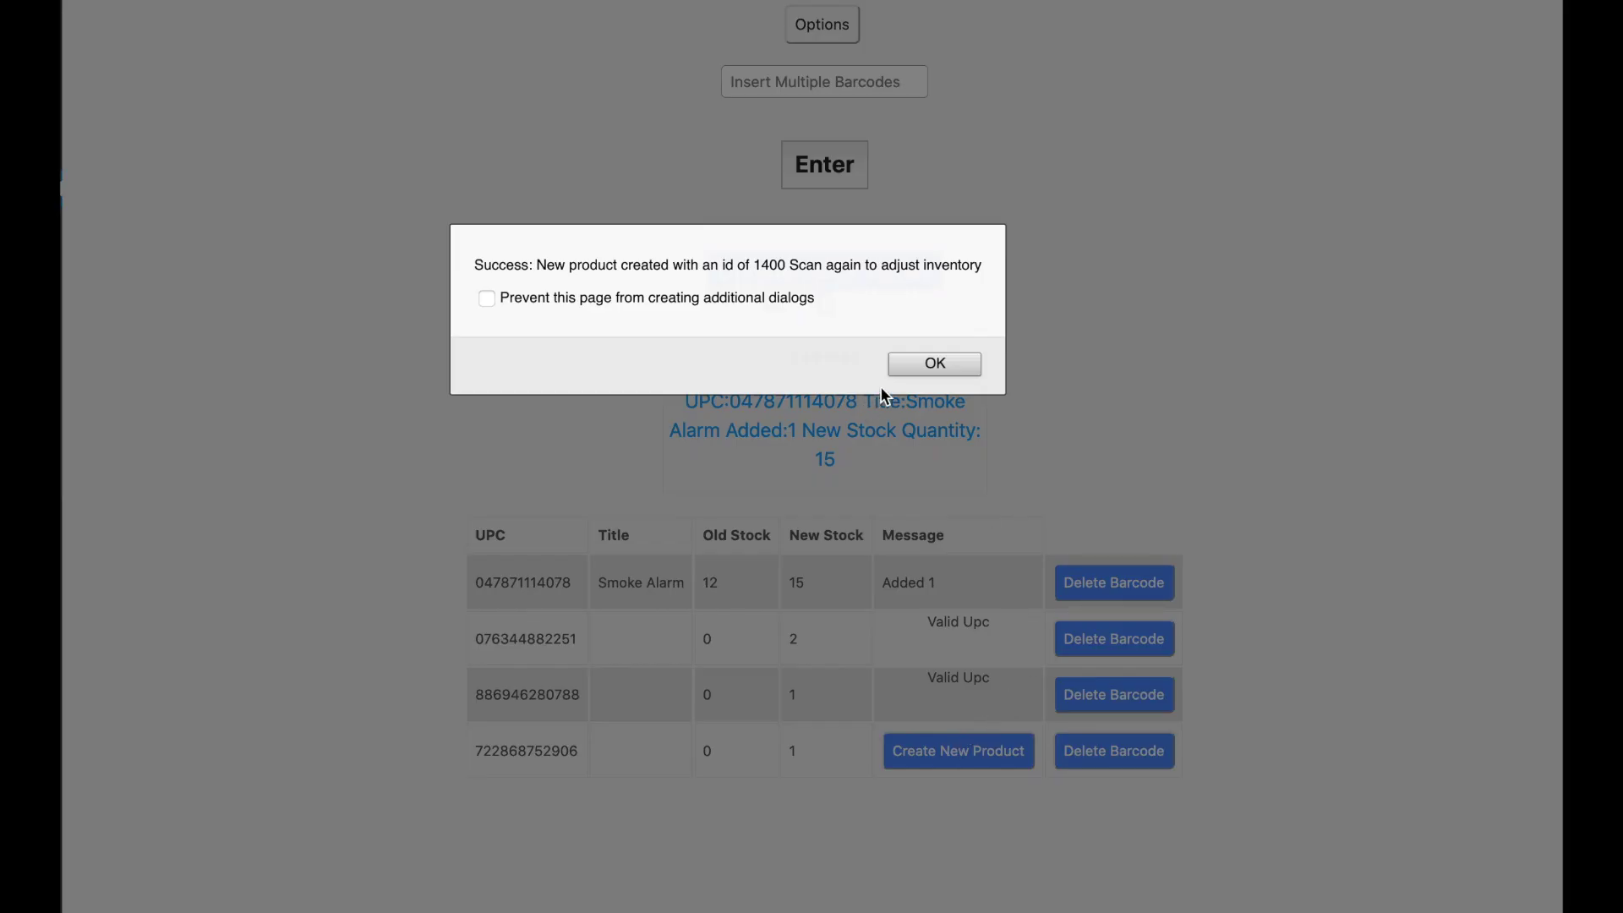
left_click(916, 365)
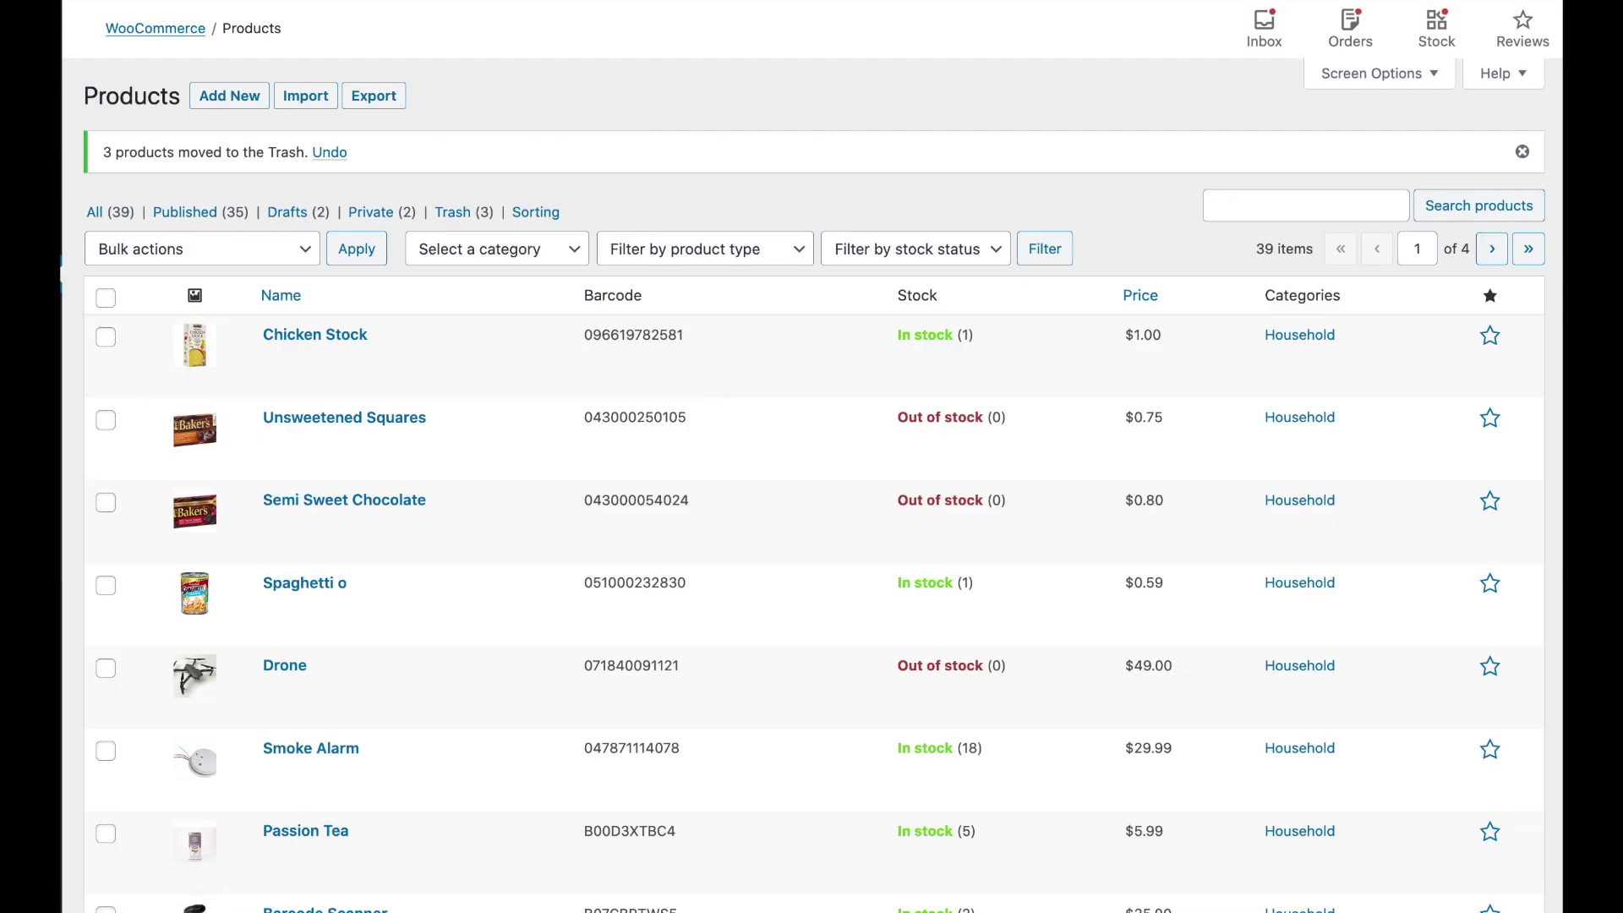
Step: Reload the WooCommerce Products list to reveal the three new draft products
key("super+r")
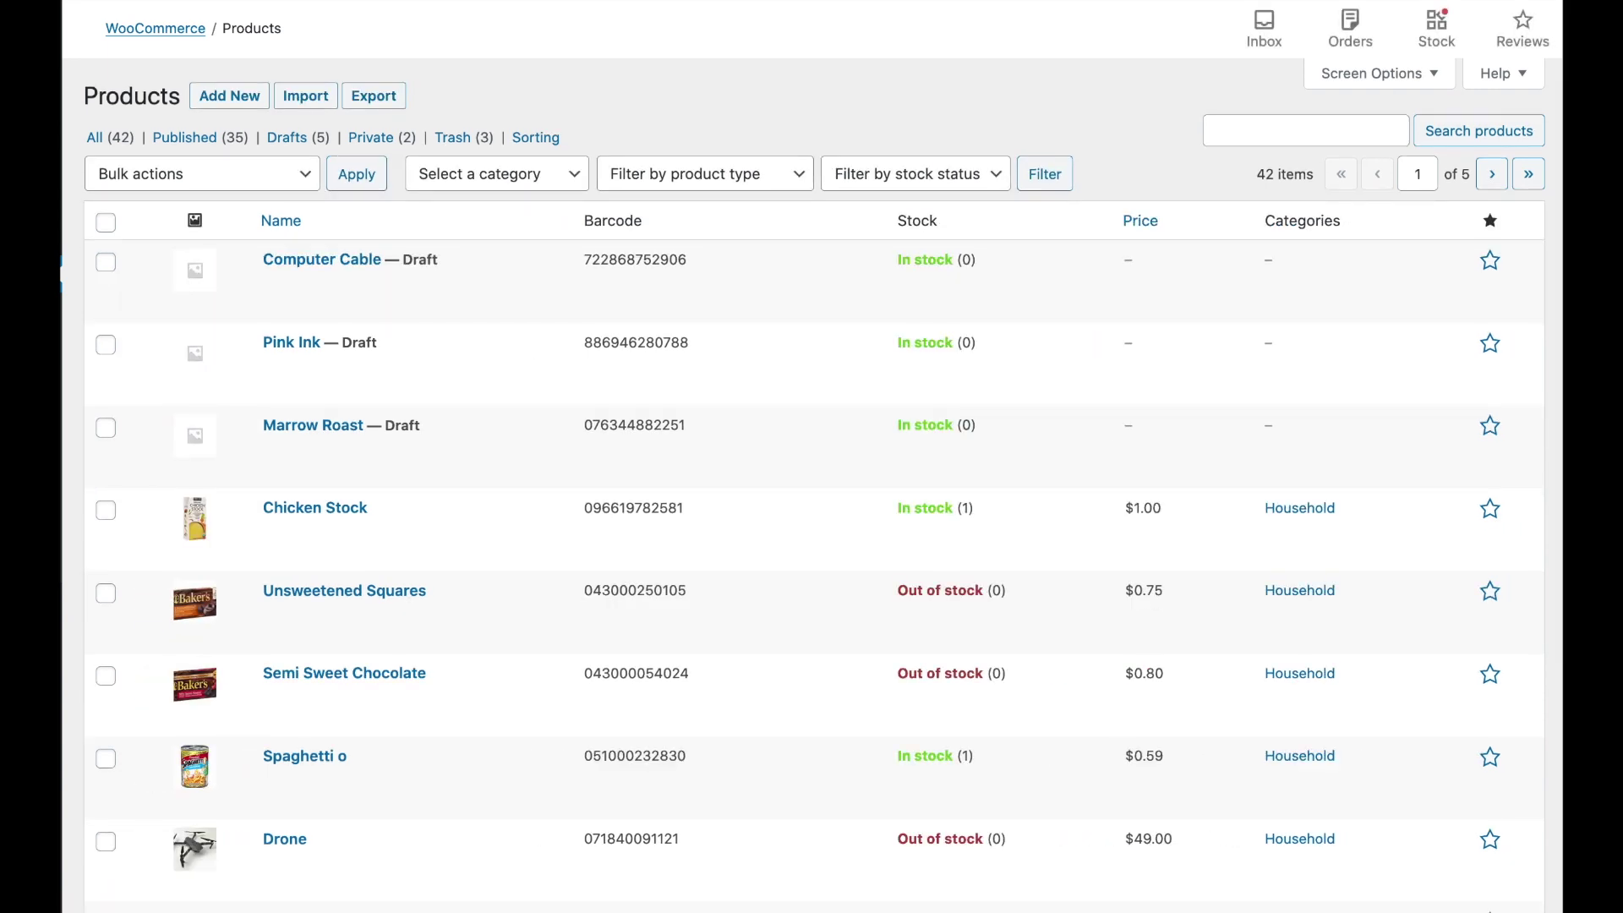
mouse_move(496, 260)
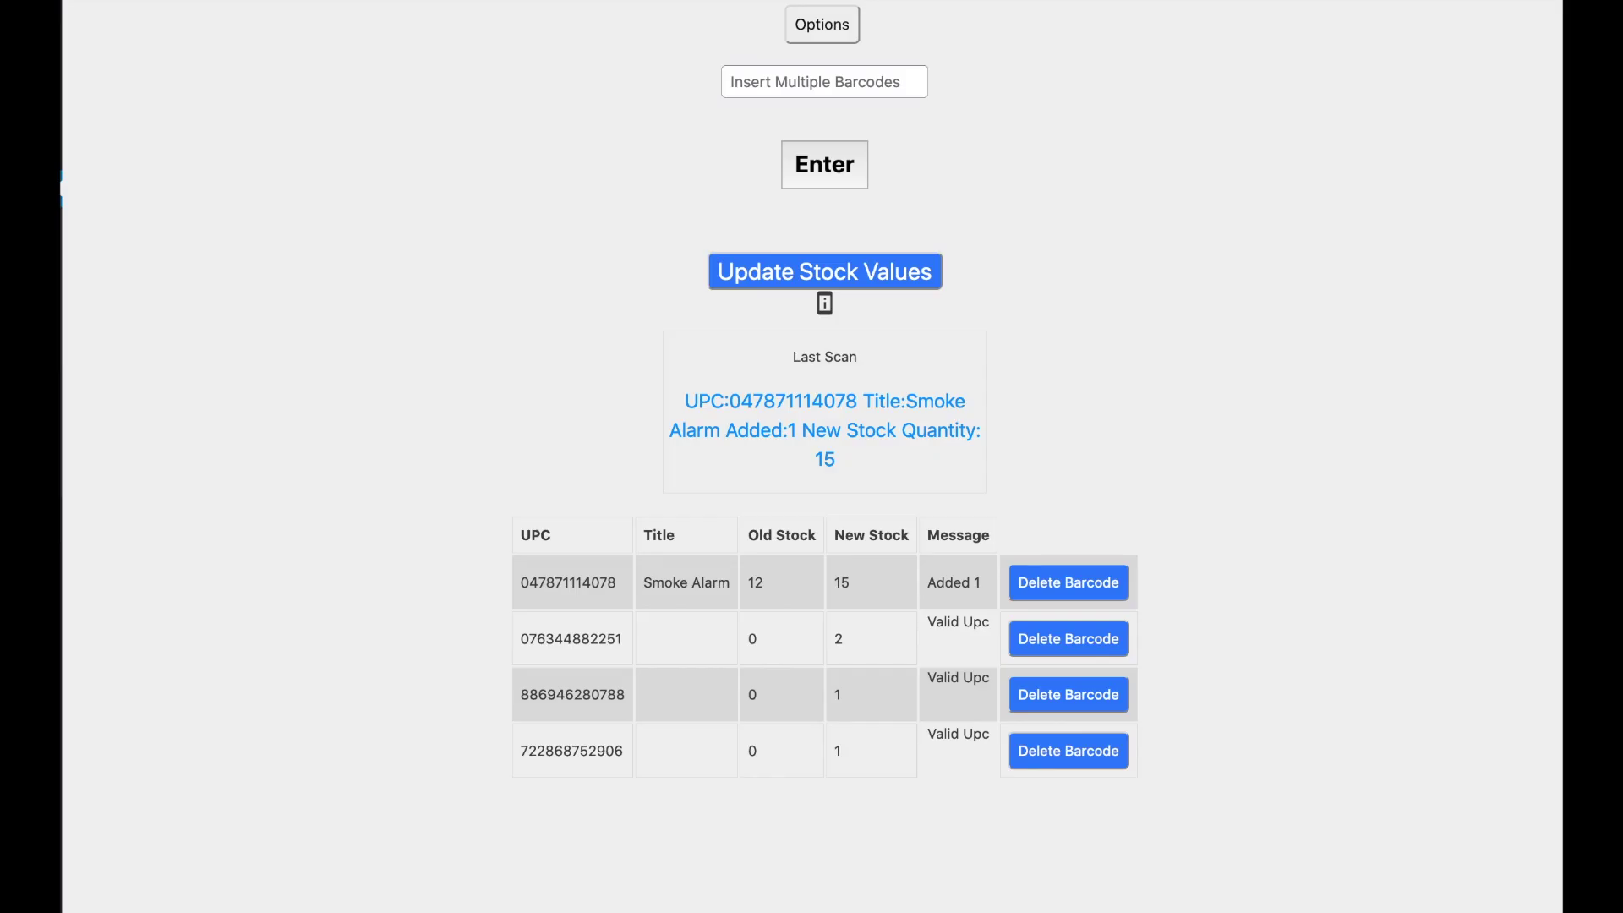
Step: Apply the scanned quantities with Update Stock Values and confirm the stock update
left_click(833, 272)
left_click(985, 365)
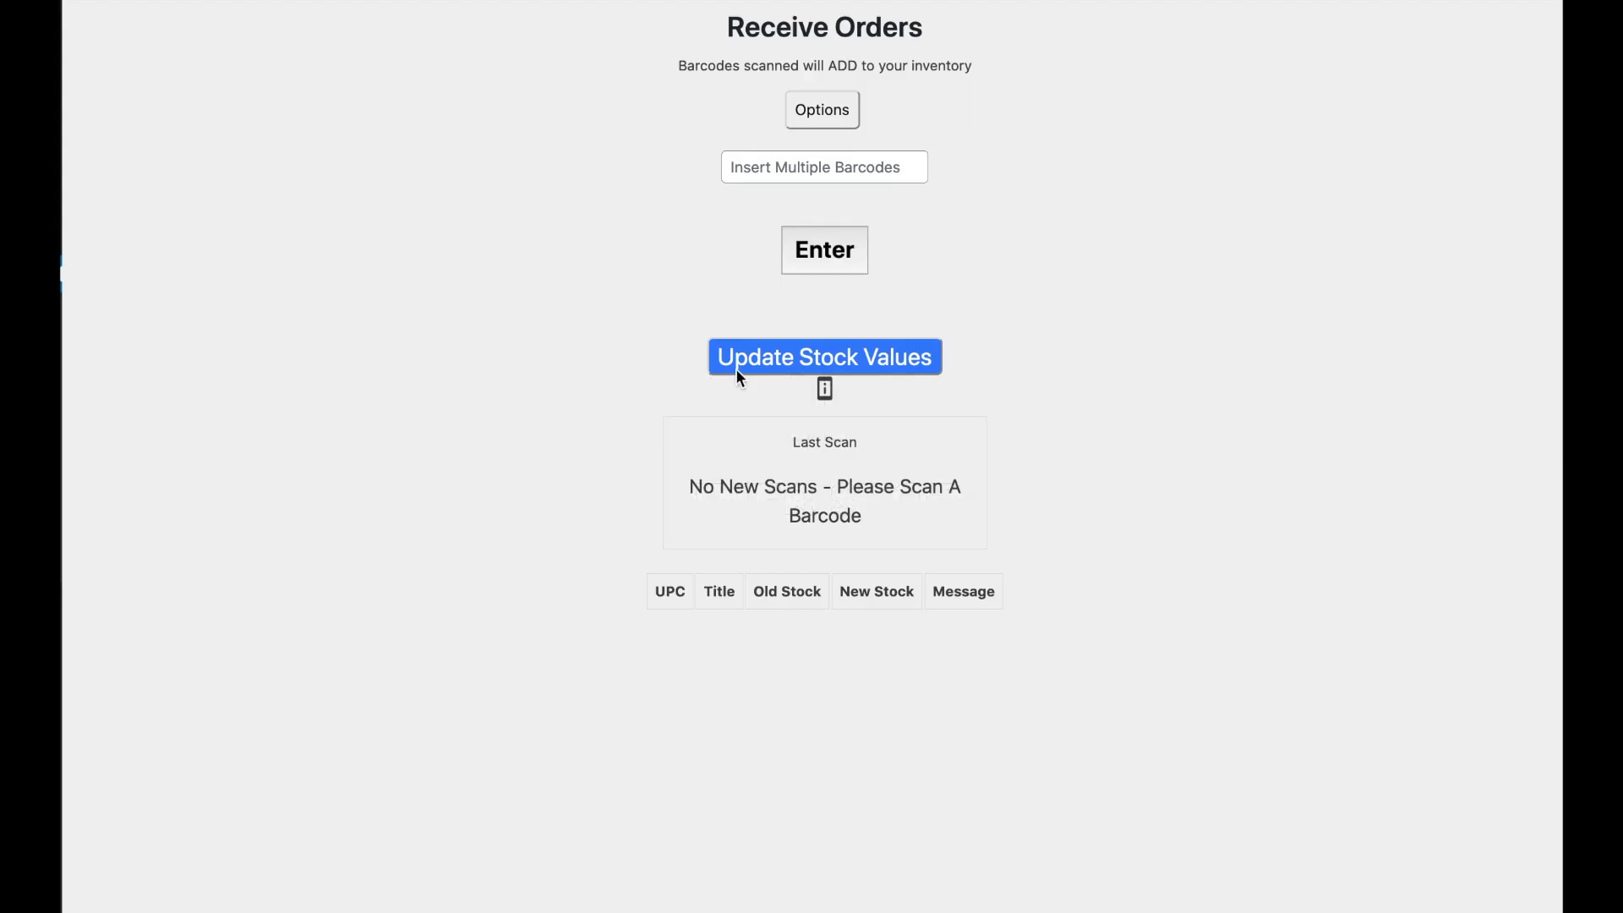
Step: Paste a comma-separated barcode list into Insert Multiple Barcodes, submit it, and reload for the summary
left_click(748, 161)
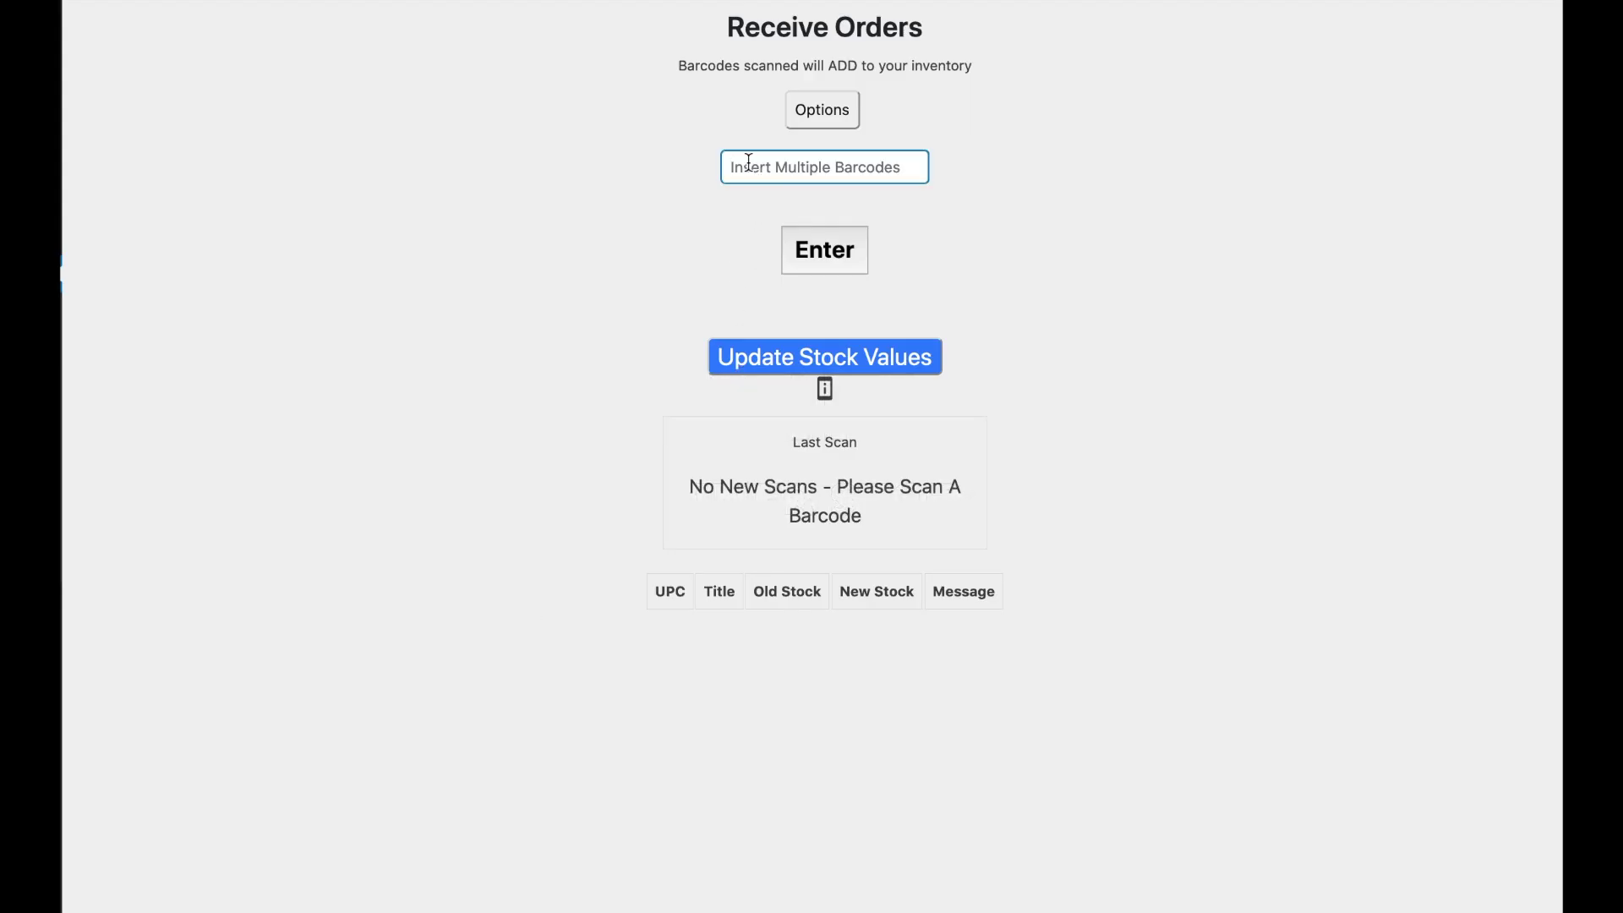
key("ctrl+v")
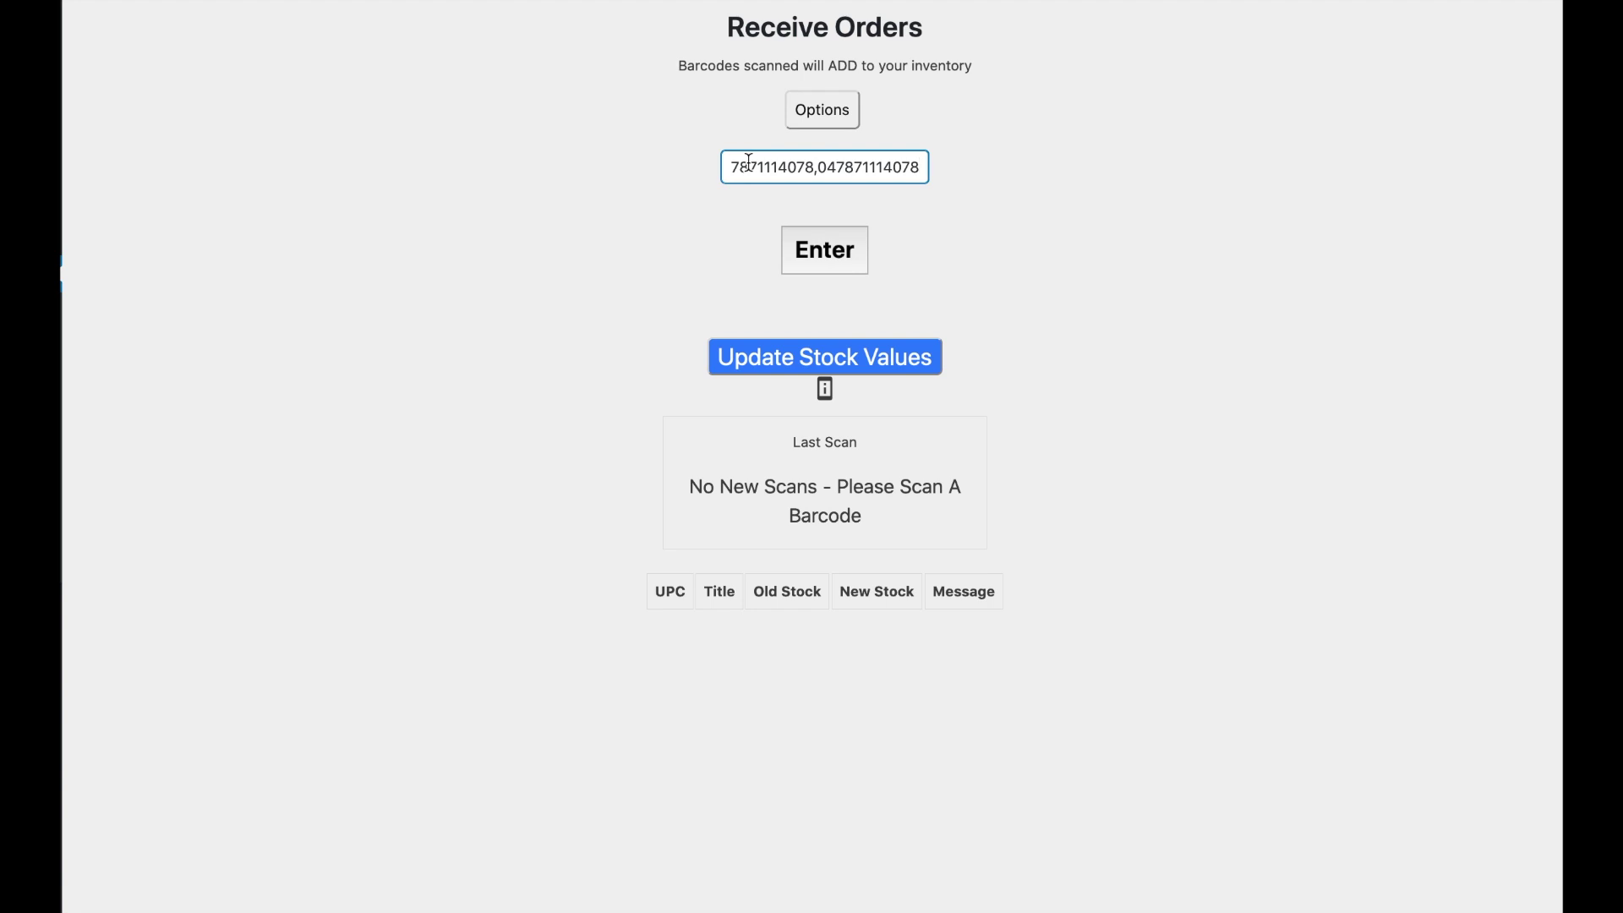
key("Return")
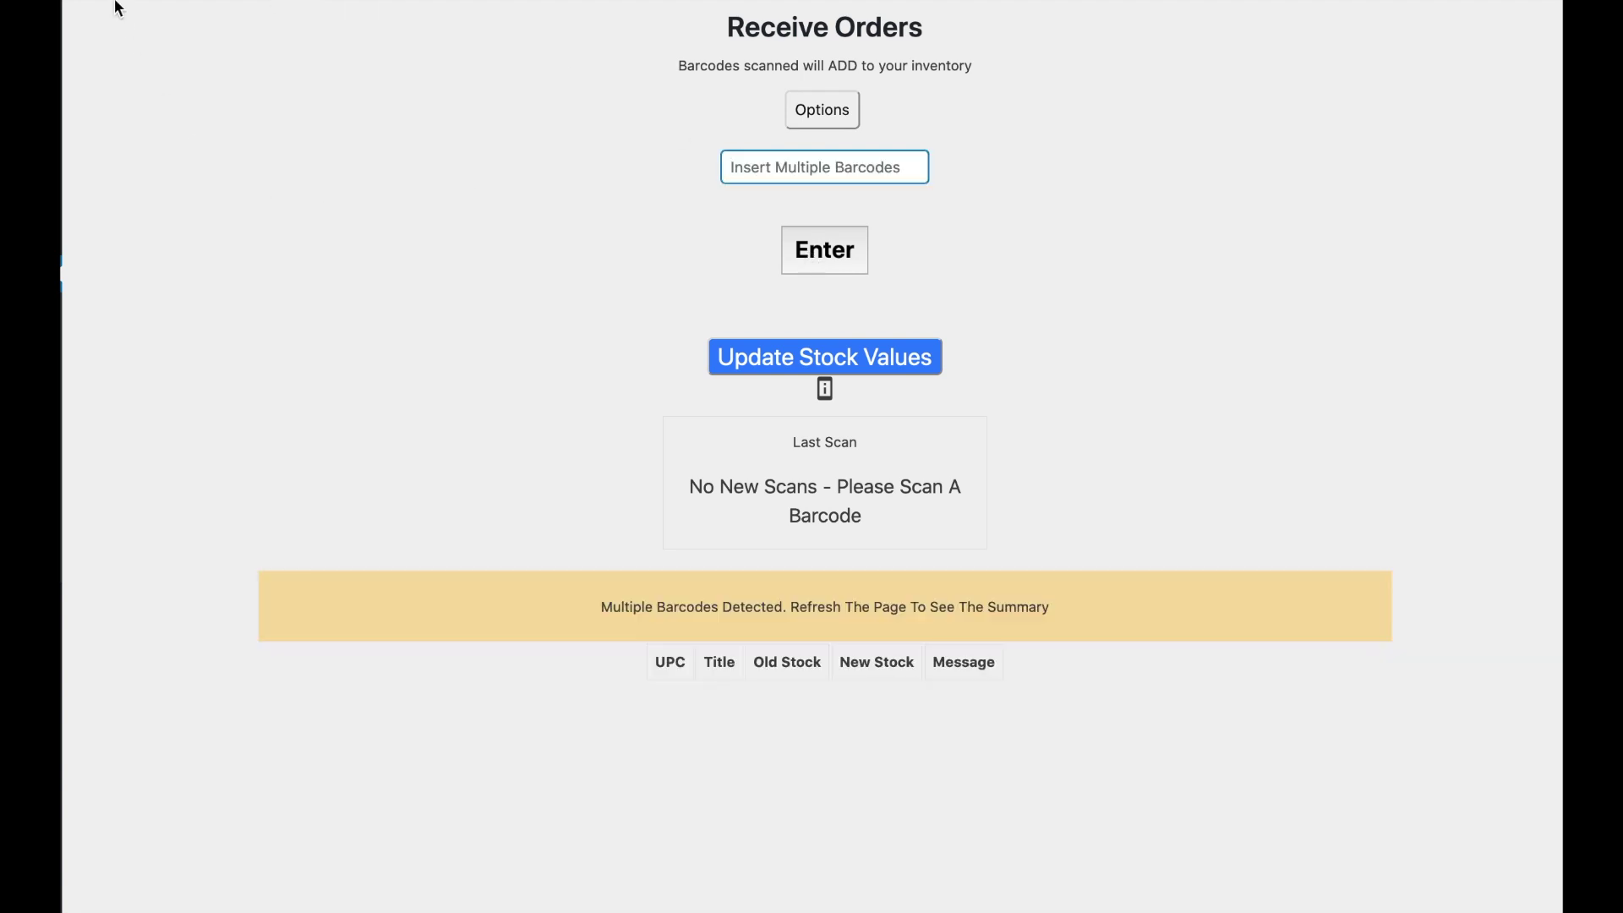
key("super+r")
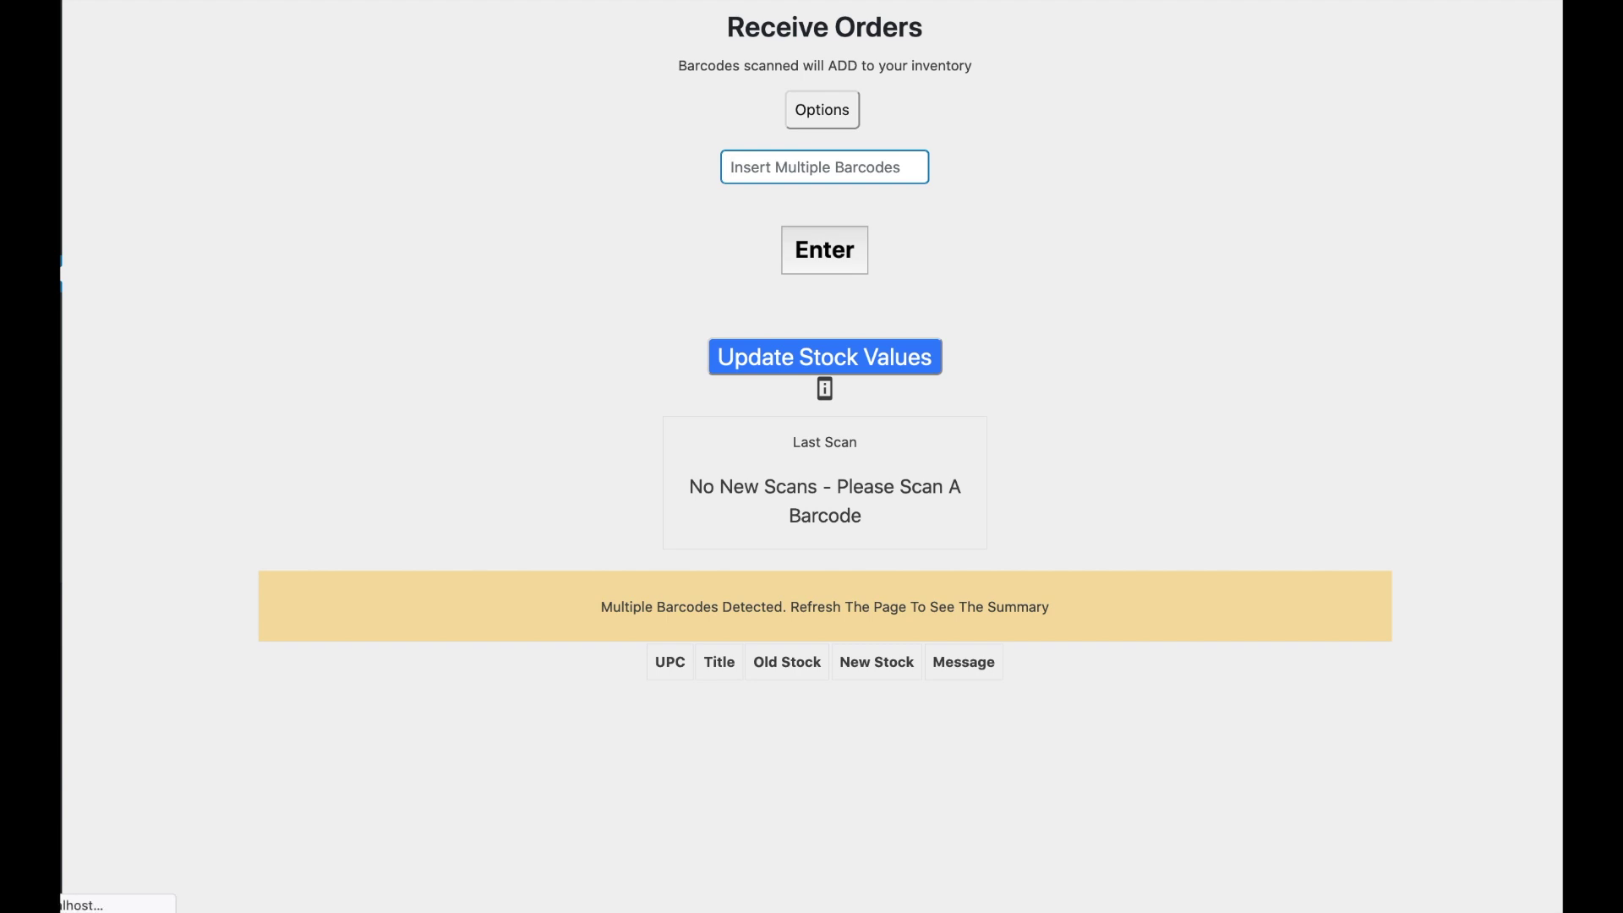